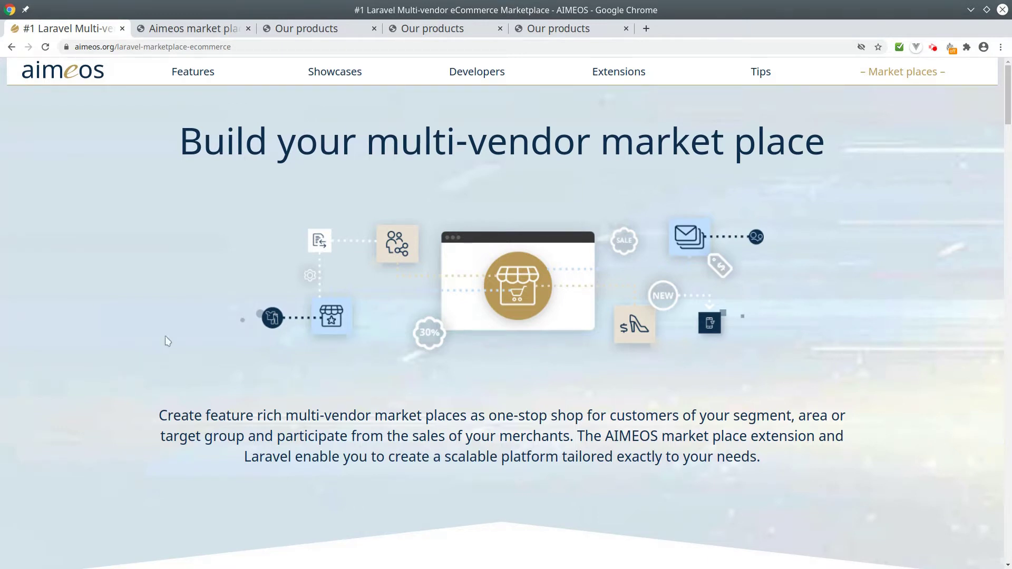
Step: Scroll the aimeos.org marketplace page down to its demo access section
{"action": "left_click", "coordinate": [243, 43]}
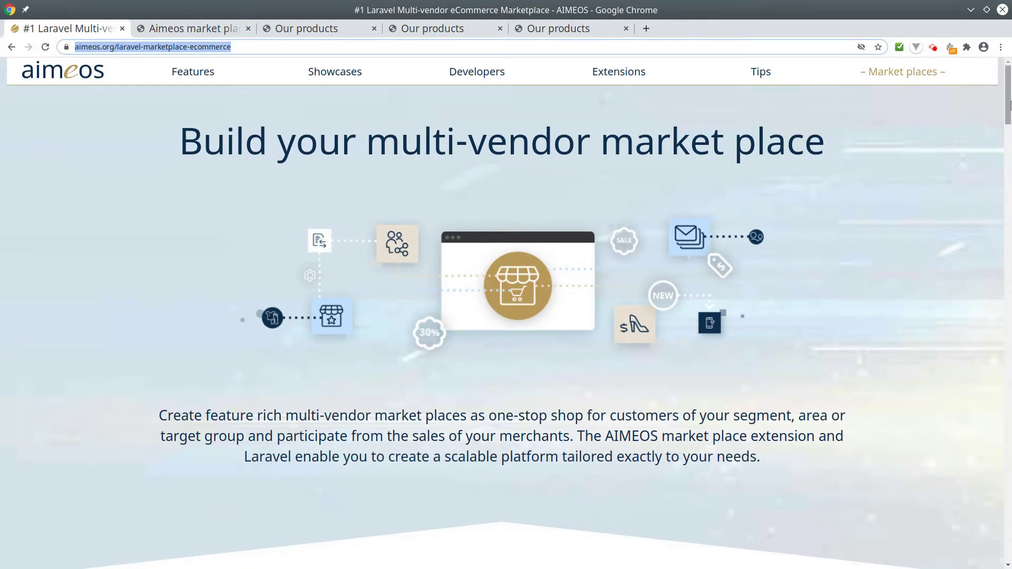
{"action": "left_click_drag", "start_coordinate": [1006, 105], "coordinate": [1006, 393]}
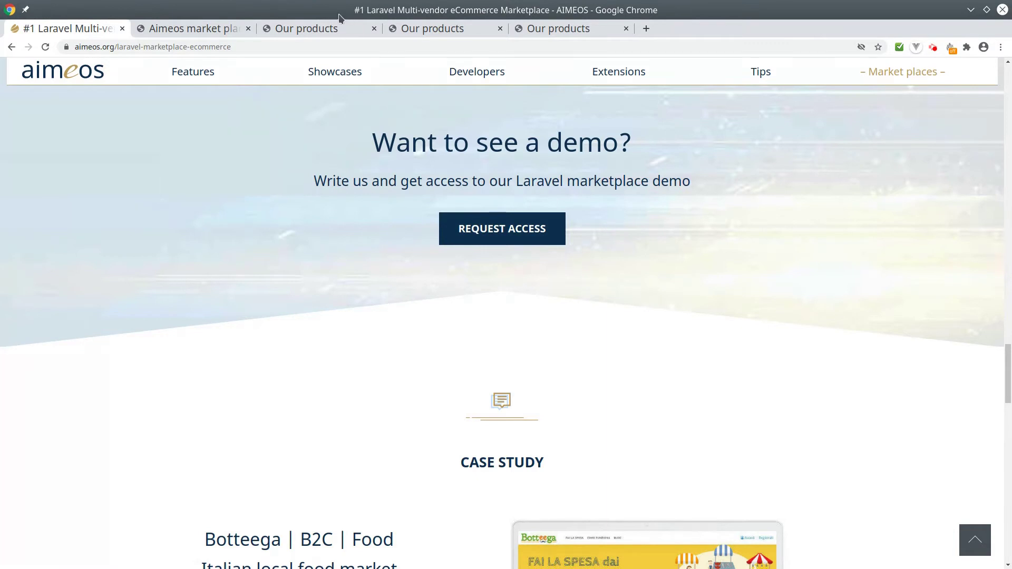
Step: Log in to the marketplace admin with the prefilled seller credentials and list Seller 1's products
{"action": "left_click", "coordinate": [314, 28]}
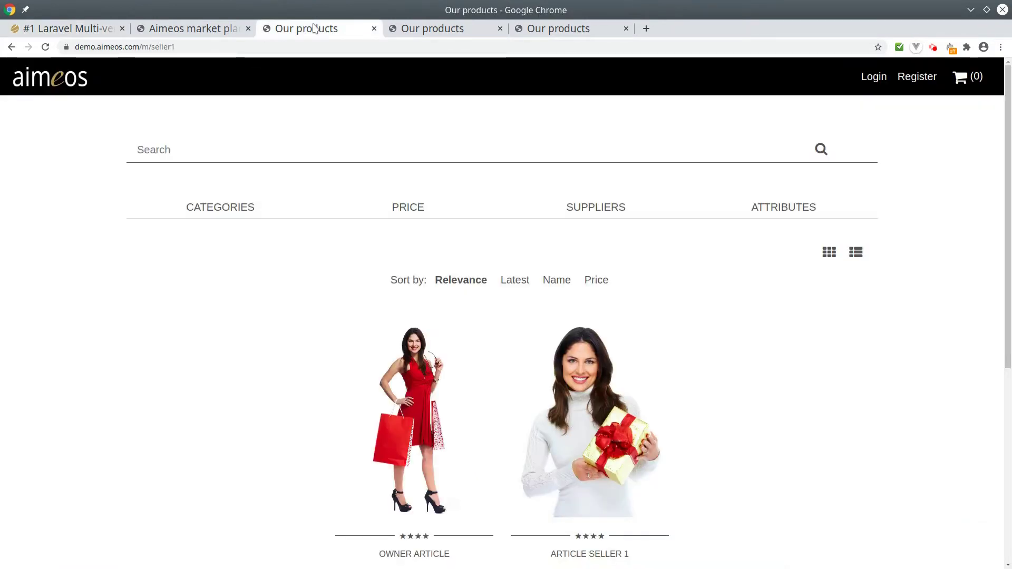
{"action": "left_click", "coordinate": [170, 29]}
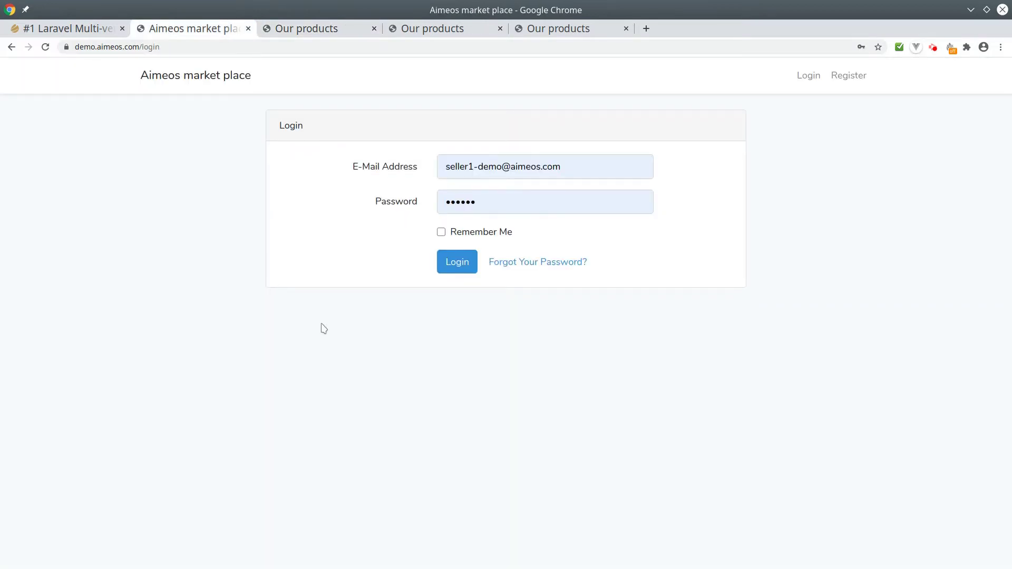
{"action": "left_click", "coordinate": [454, 270]}
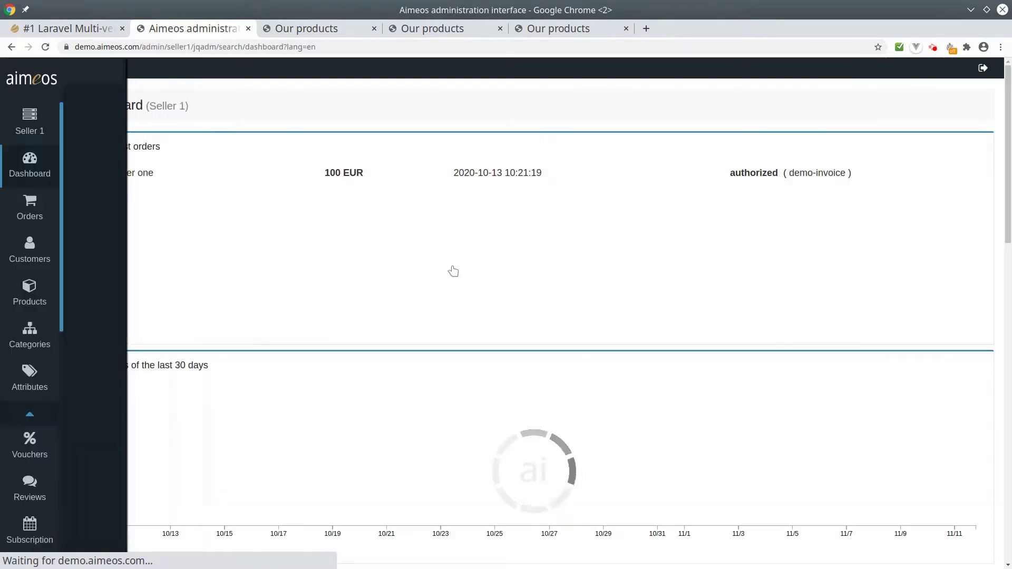
{"action": "left_click", "coordinate": [36, 295]}
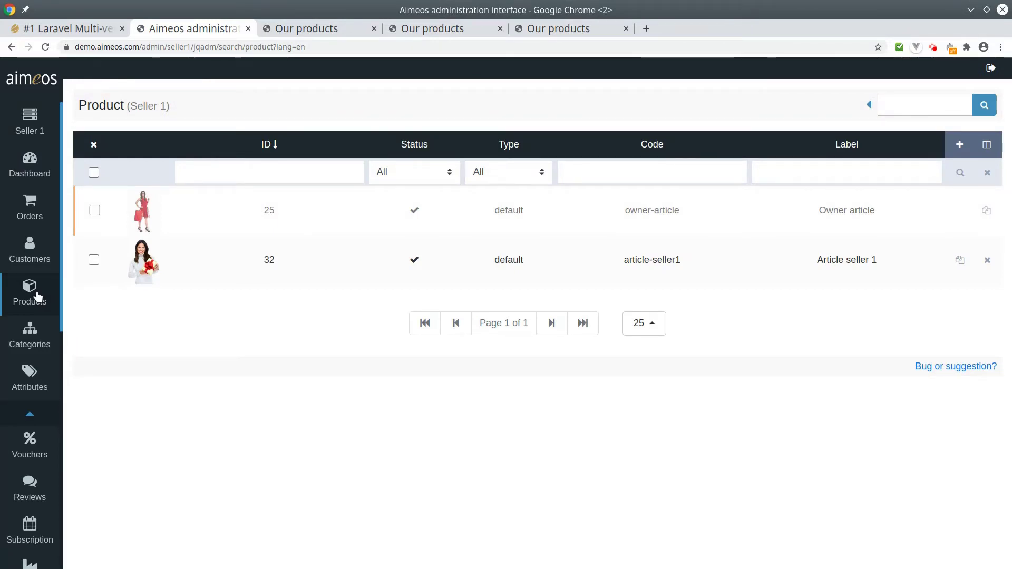
Step: Create a new Article product with SKU 6677 and label 'MP product'
{"action": "left_click", "coordinate": [959, 146]}
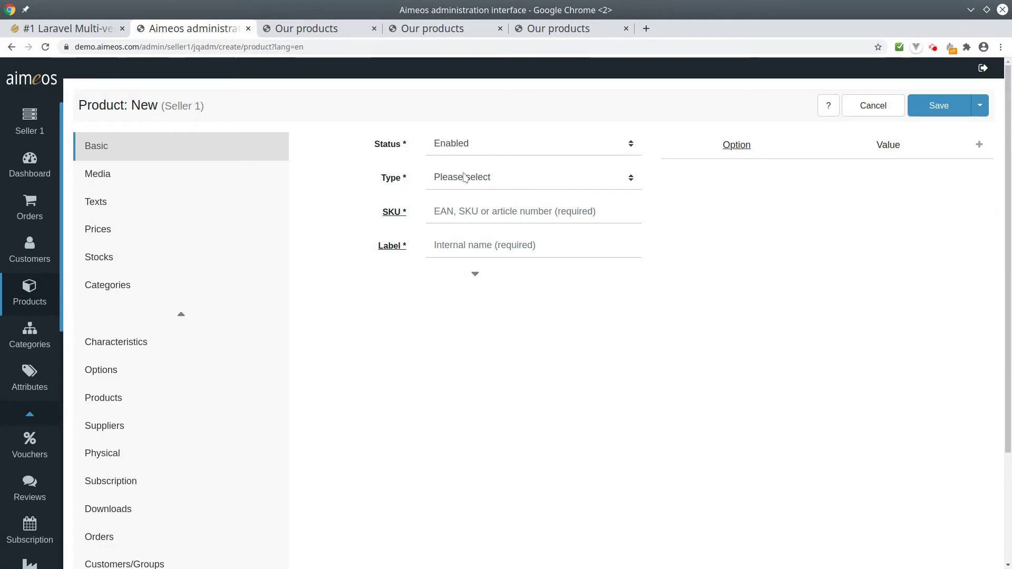
{"action": "left_click", "coordinate": [463, 177]}
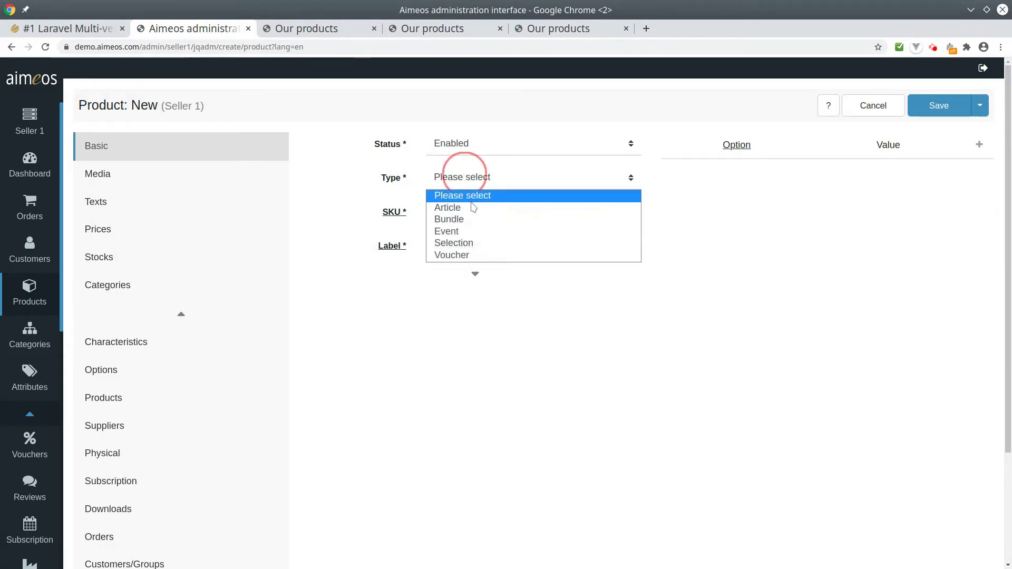
{"action": "left_click", "coordinate": [472, 208]}
{"action": "left_click", "coordinate": [464, 211]}
{"action": "type", "text": "66"}
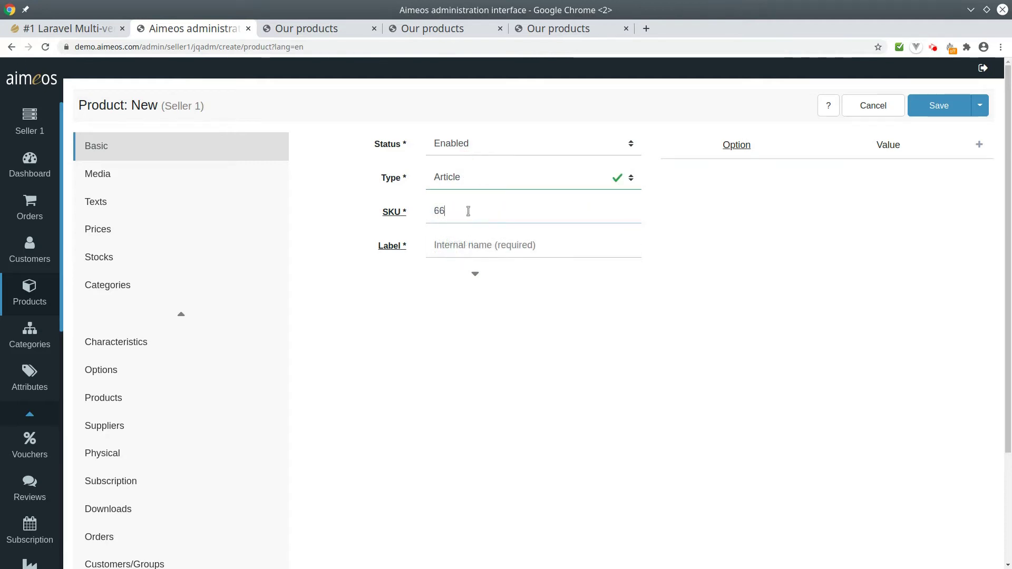
{"action": "type", "text": "77"}
{"action": "key", "text": "Tab"}
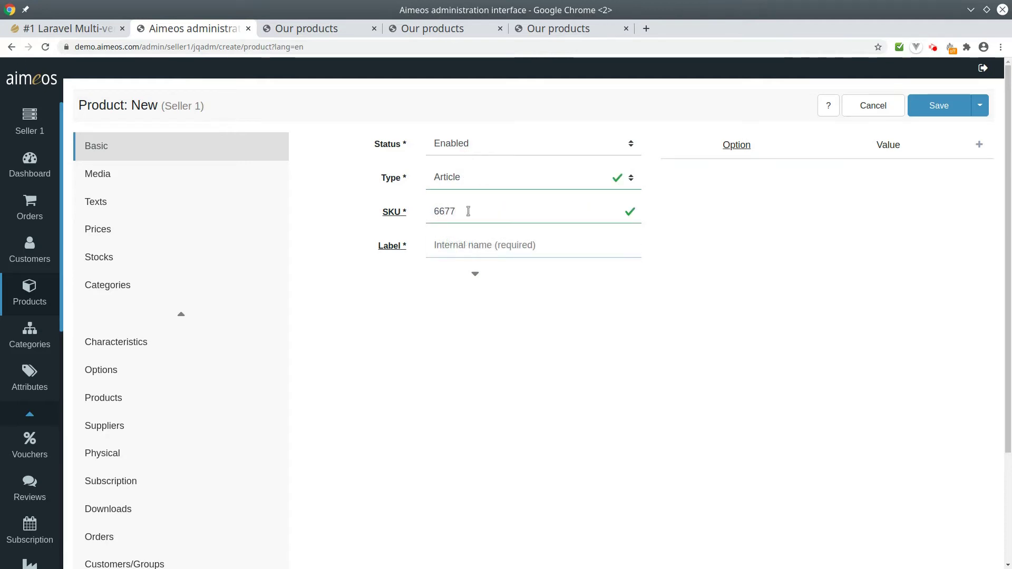
{"action": "type", "text": "MP"}
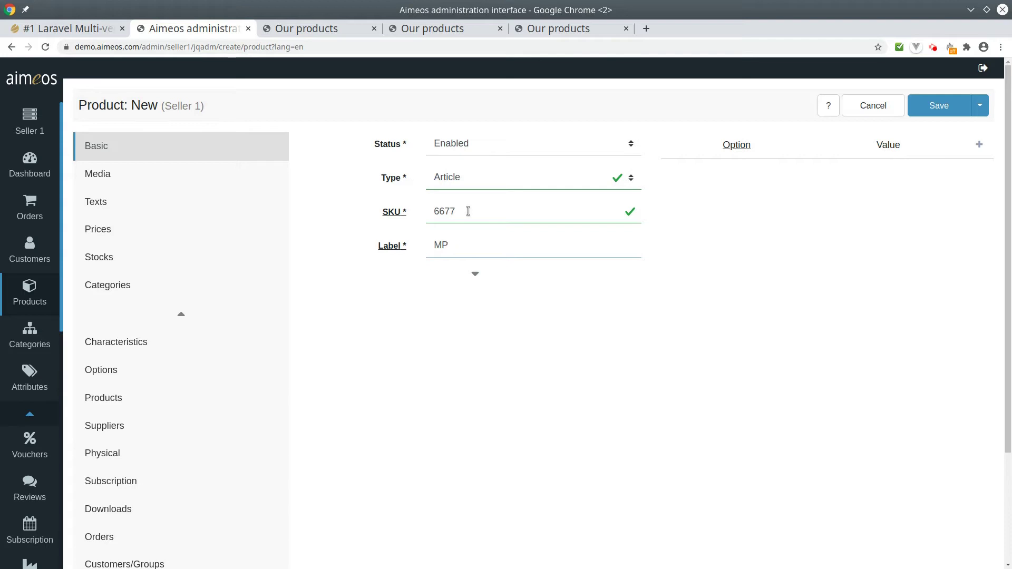
{"action": "type", "text": " rproduc"}
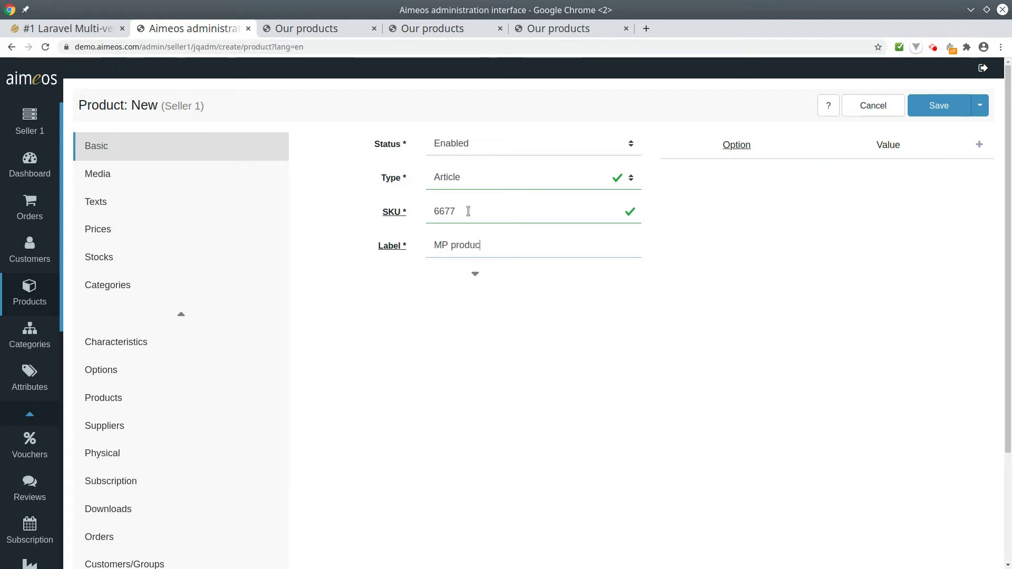
{"action": "type", "text": "t"}
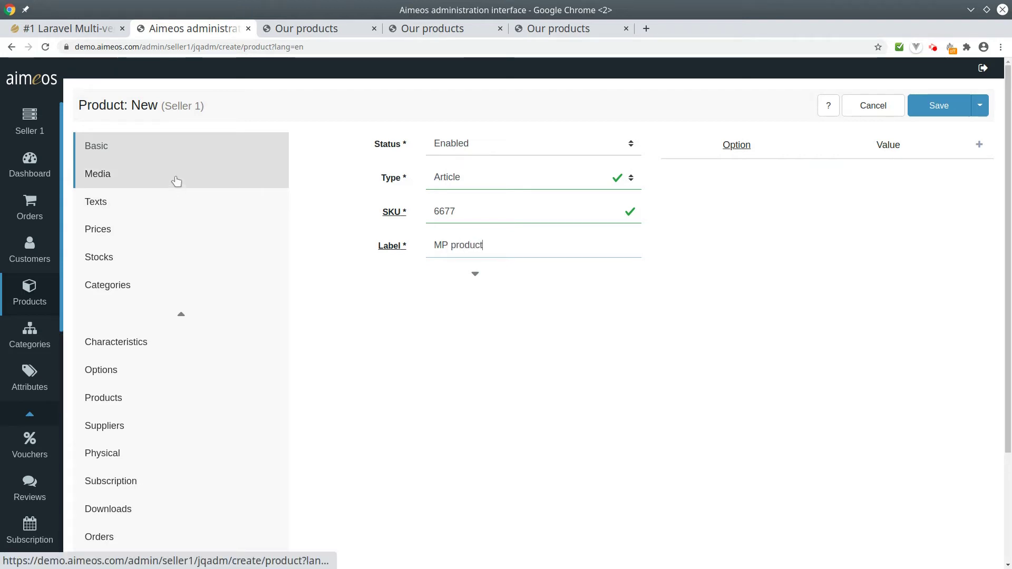
Step: Attach product-image.png as the product's media image
{"action": "left_click", "coordinate": [176, 181]}
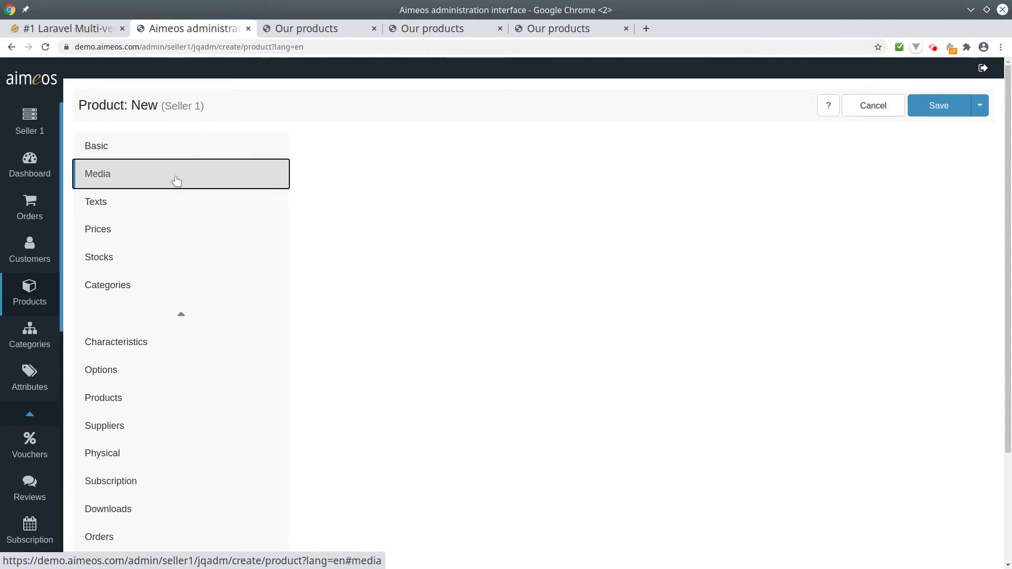
{"action": "left_click", "coordinate": [324, 143]}
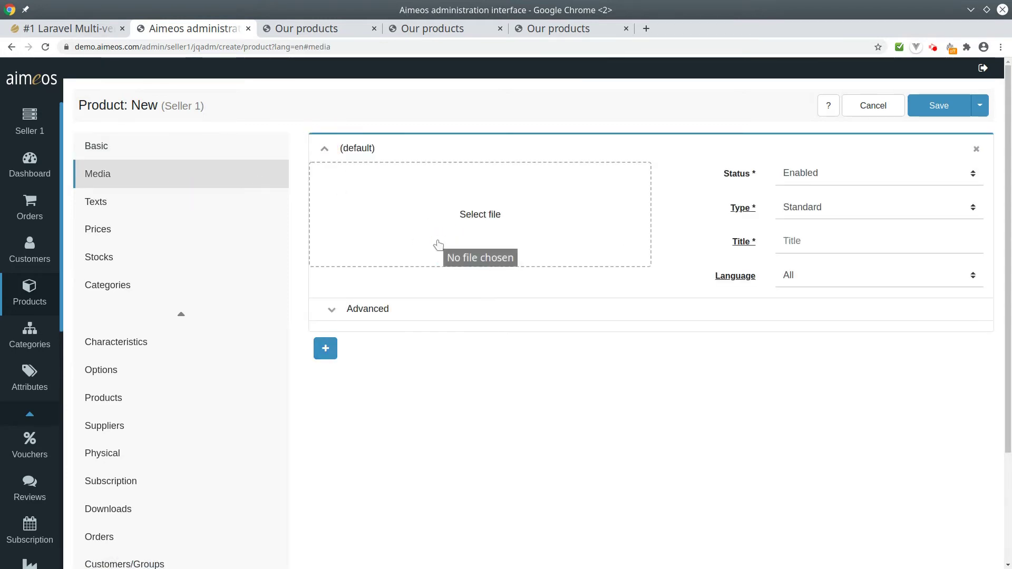
{"action": "left_click", "coordinate": [437, 244]}
{"action": "double_click", "coordinate": [458, 144]}
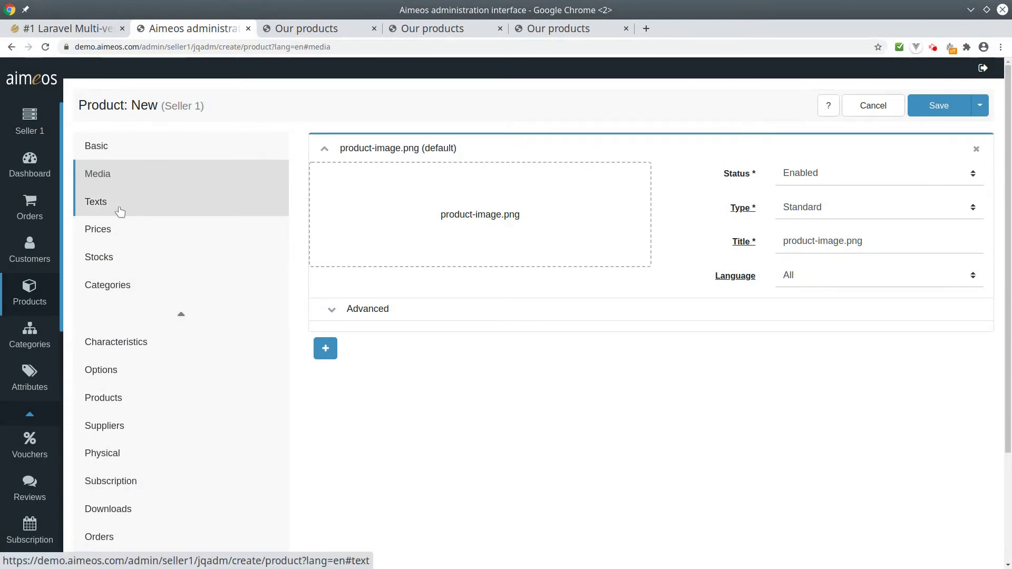
Step: Add an English short description text 'Our market place product'
{"action": "left_click", "coordinate": [119, 210]}
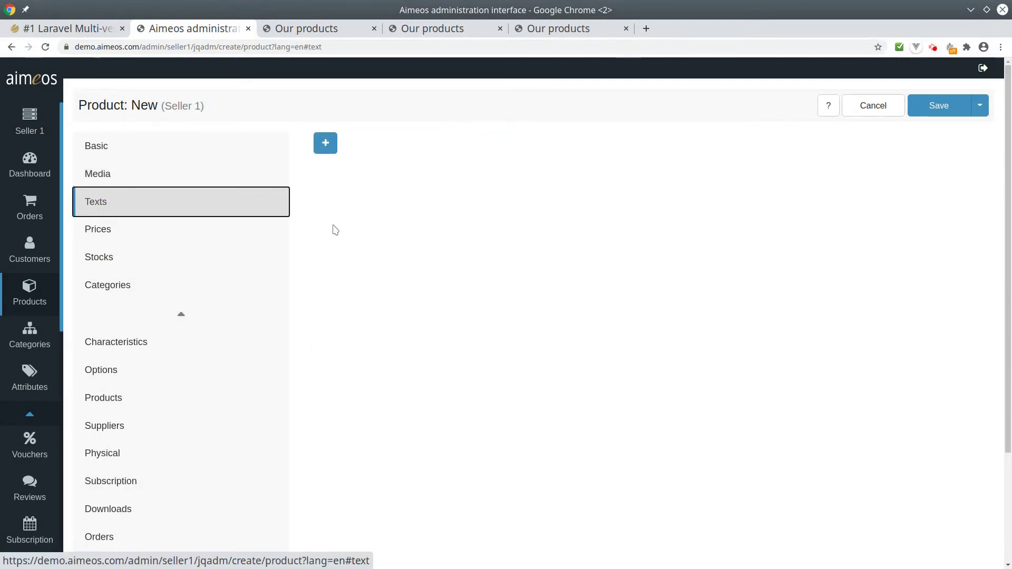
{"action": "left_click", "coordinate": [325, 143]}
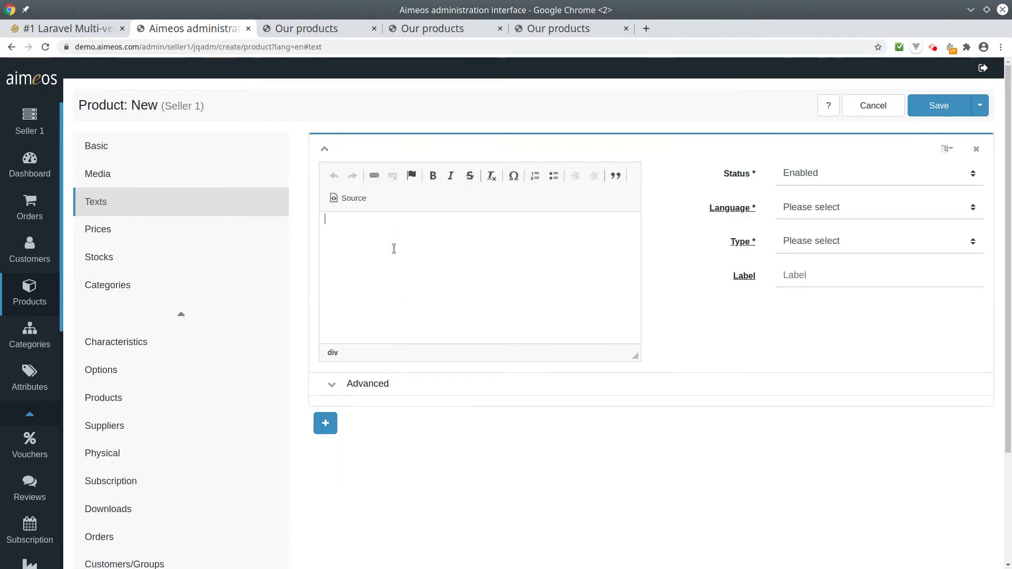
{"action": "type", "text": "Our marketp p"}
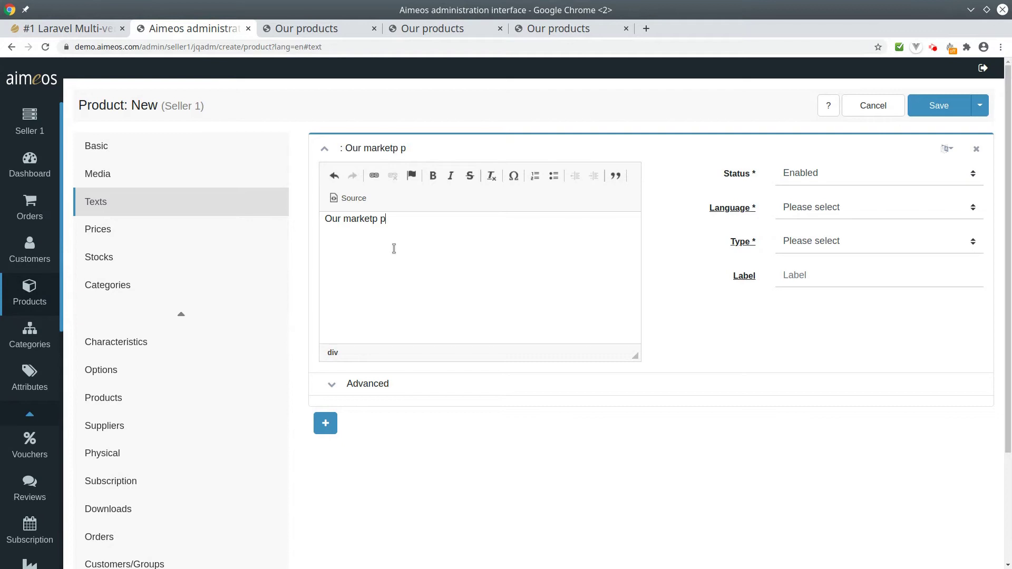
{"action": "key", "text": "BackSpace"}
{"action": "key", "text": "BackSpace"}
{"action": "type", "text": "place product"}
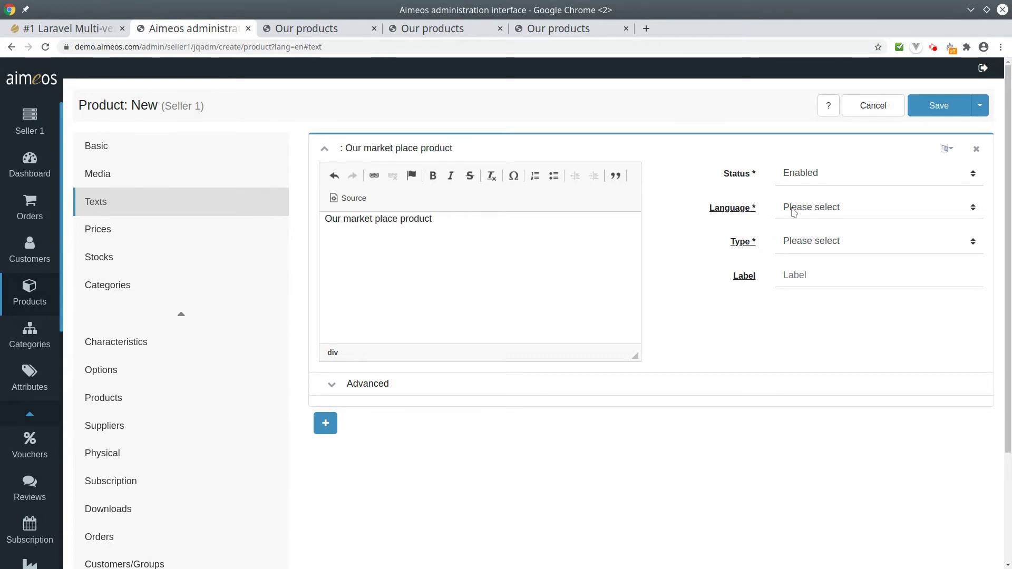
{"action": "left_click", "coordinate": [792, 207]}
{"action": "left_click", "coordinate": [811, 285]}
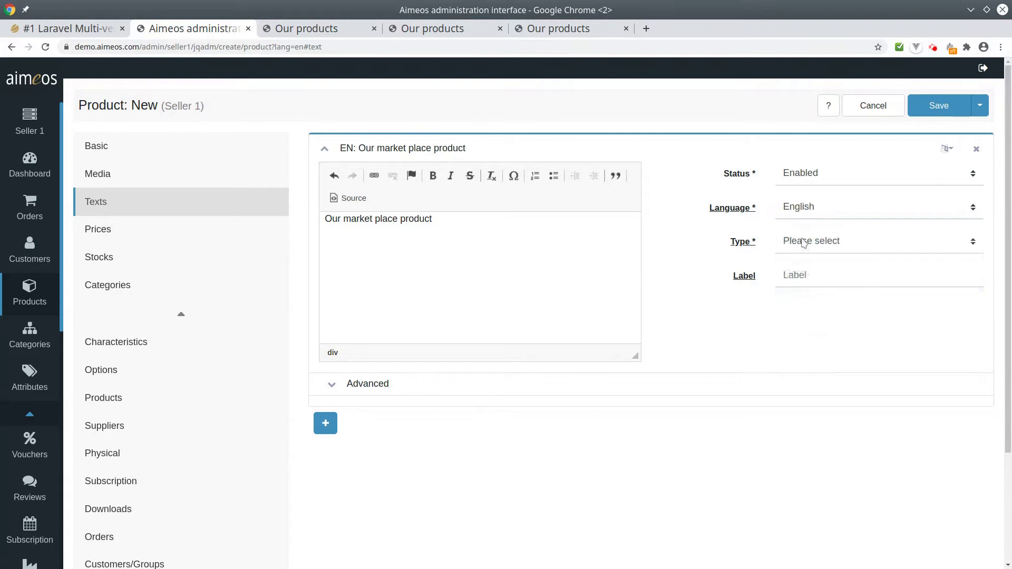
{"action": "left_click", "coordinate": [801, 238]}
{"action": "left_click", "coordinate": [817, 297]}
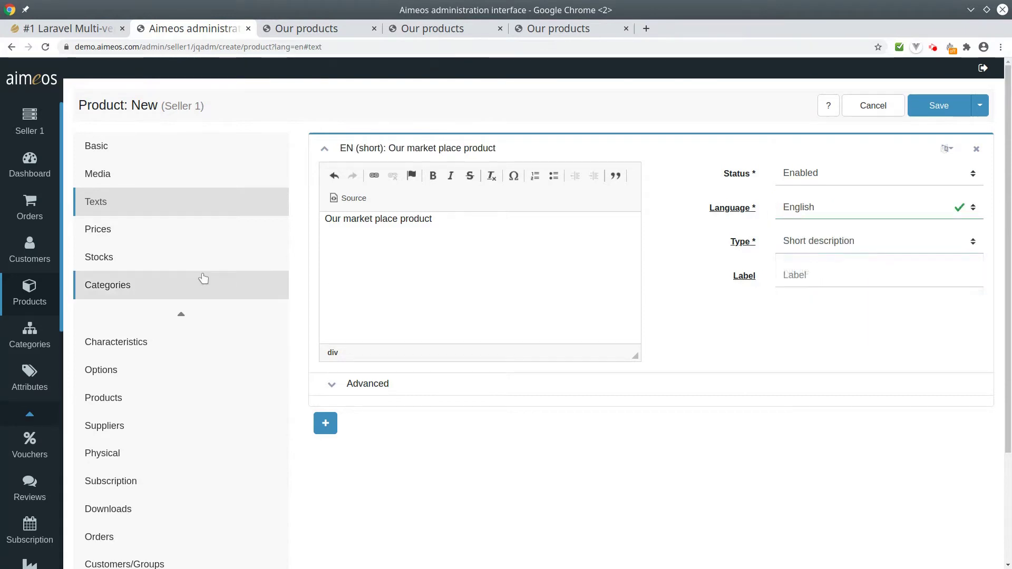
{"action": "left_click", "coordinate": [173, 235]}
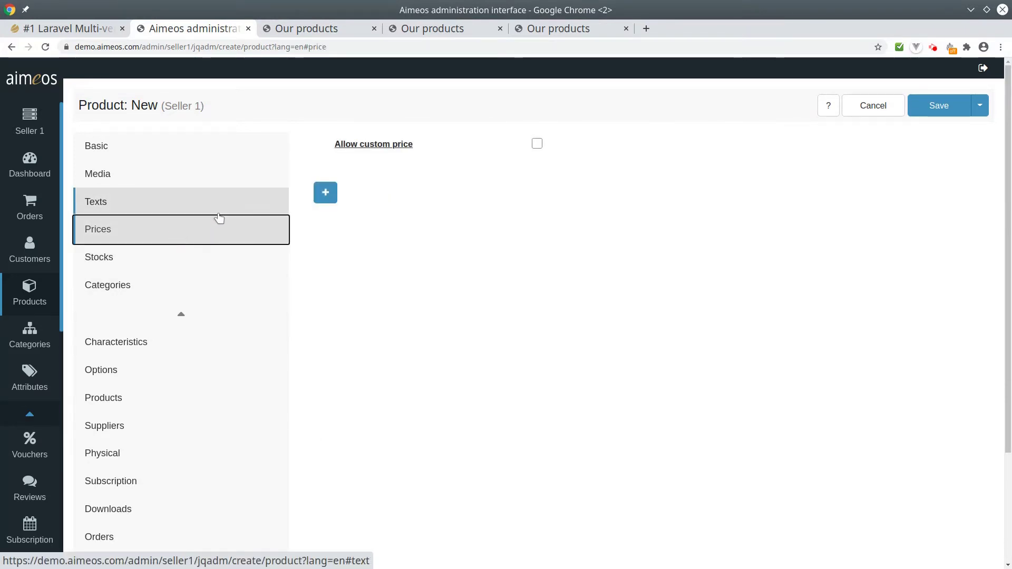
Step: Add a price of 20 EUR with 19% tax
{"action": "left_click", "coordinate": [326, 198]}
{"action": "left_click", "coordinate": [495, 221]}
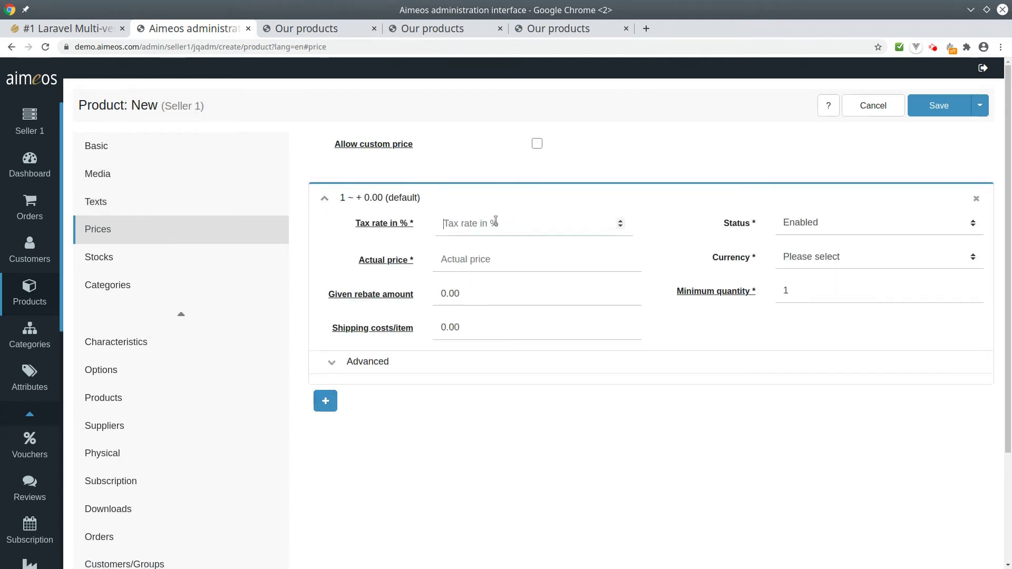
{"action": "type", "text": "19"}
{"action": "left_click", "coordinate": [506, 249]}
{"action": "type", "text": "20"}
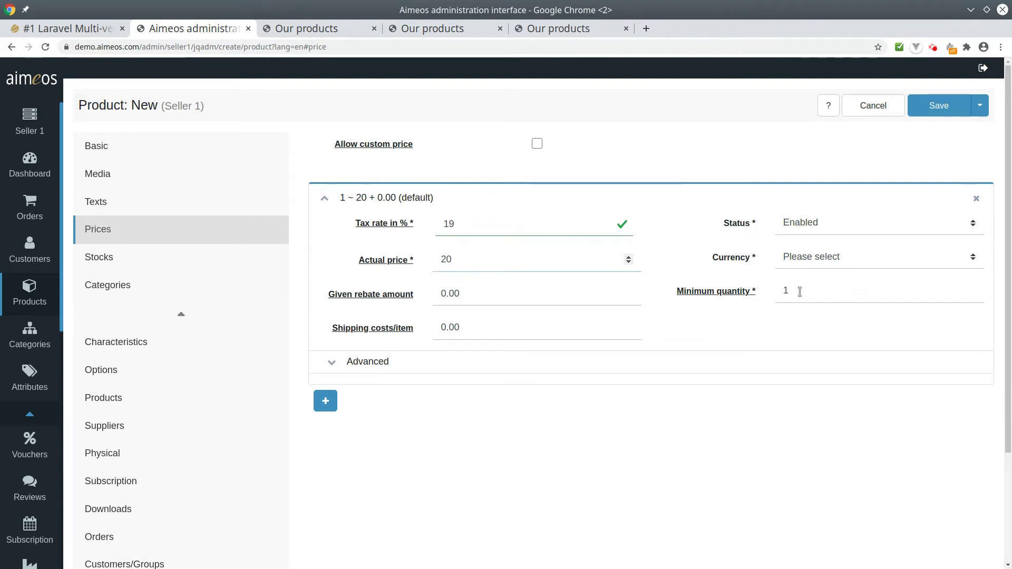
{"action": "left_click", "coordinate": [807, 256]}
{"action": "left_click", "coordinate": [813, 299]}
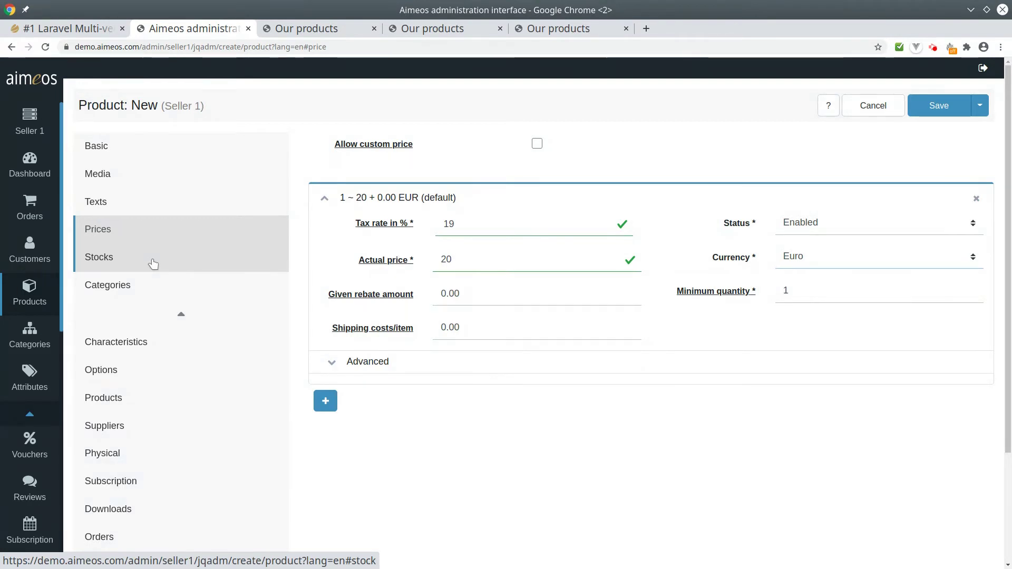
Step: Add a stock entry with a level of 30
{"action": "left_click", "coordinate": [153, 263]}
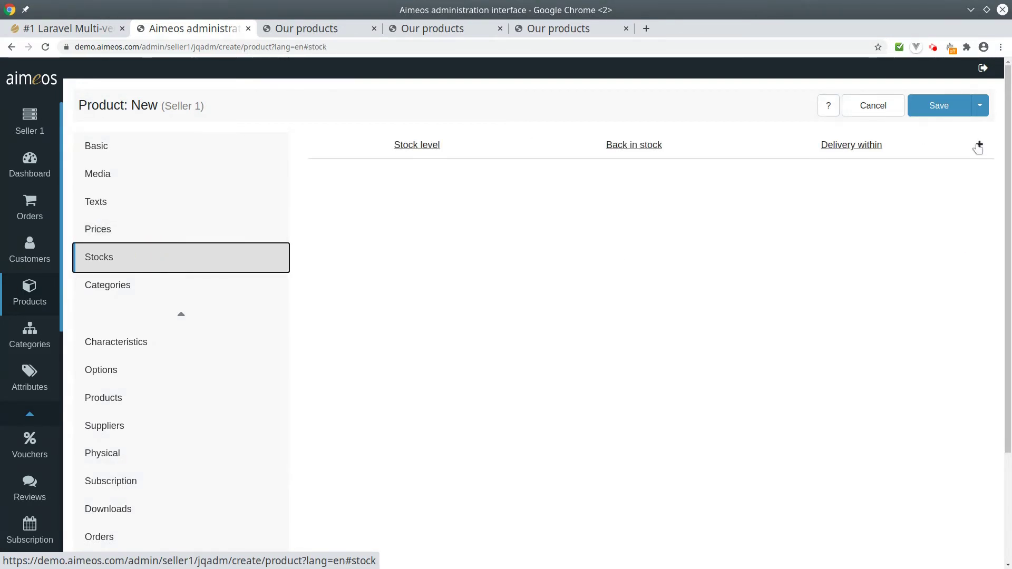
{"action": "left_click", "coordinate": [979, 145]}
{"action": "type", "text": "30"}
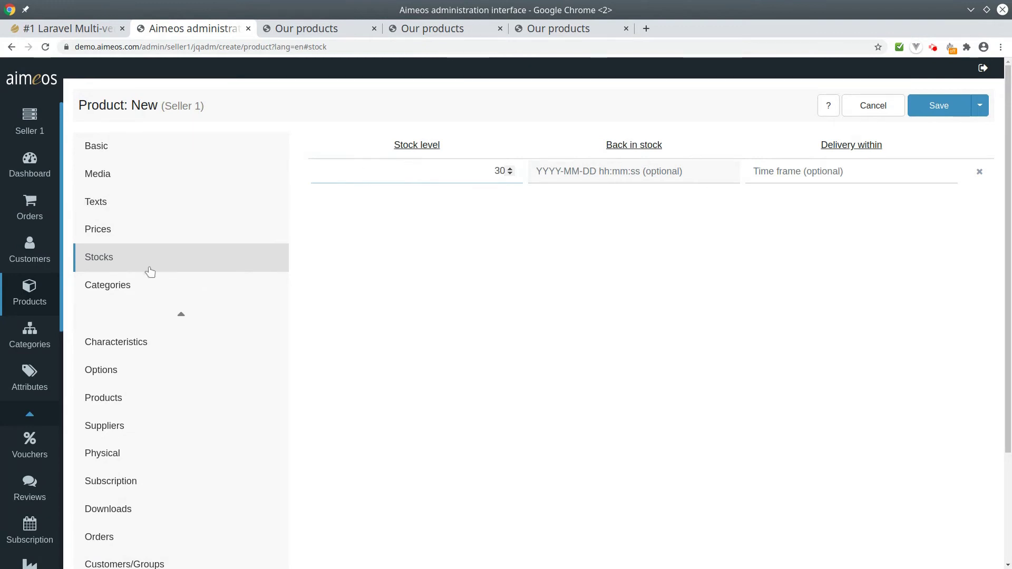
Step: Assign the product to the Home category under Default
{"action": "left_click", "coordinate": [150, 293]}
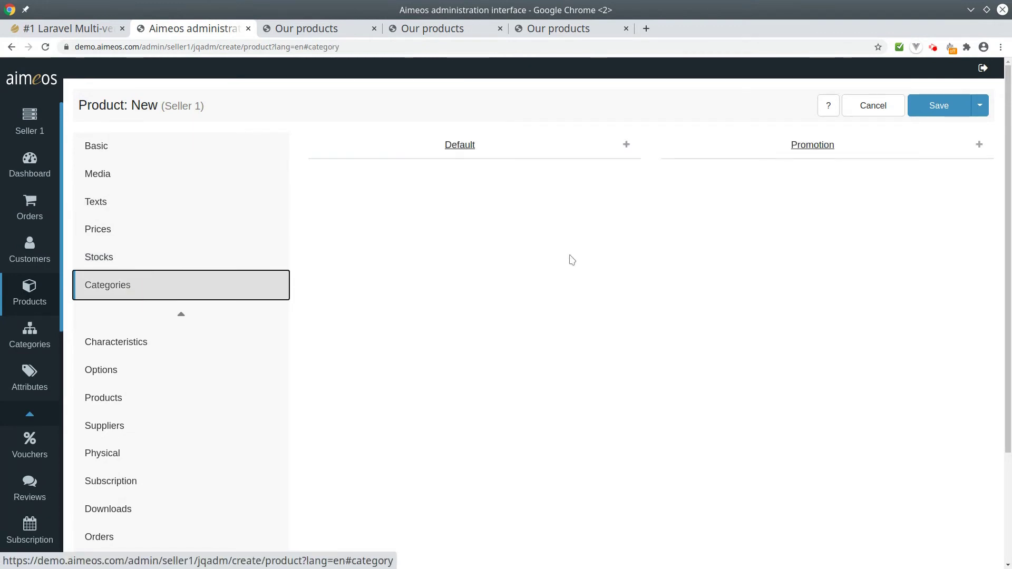
{"action": "left_click", "coordinate": [626, 147]}
{"action": "left_click", "coordinate": [598, 177]}
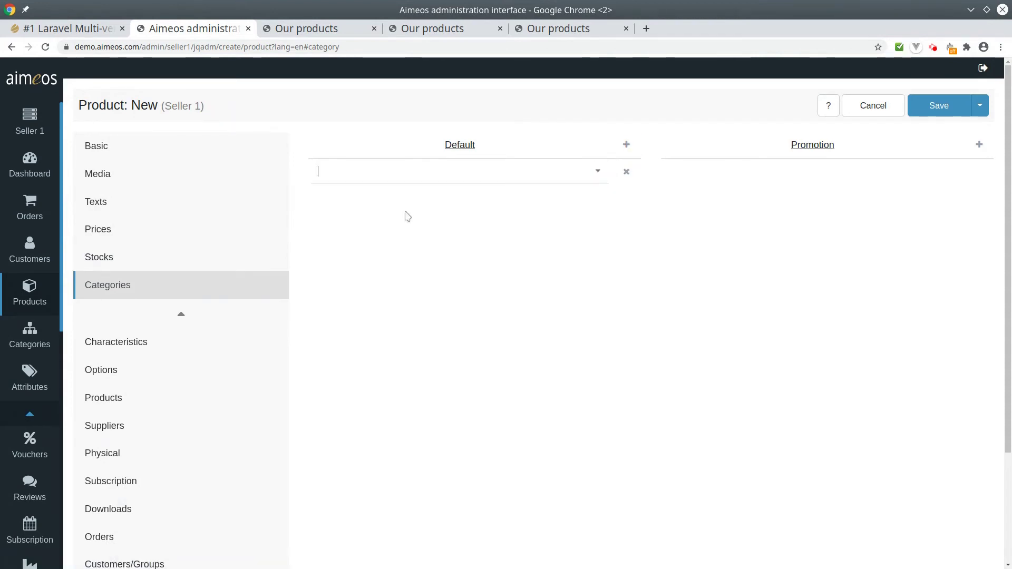
{"action": "left_click", "coordinate": [472, 194]}
Step: Save MP product and reload Seller 1's shop to show it
{"action": "left_click", "coordinate": [936, 107]}
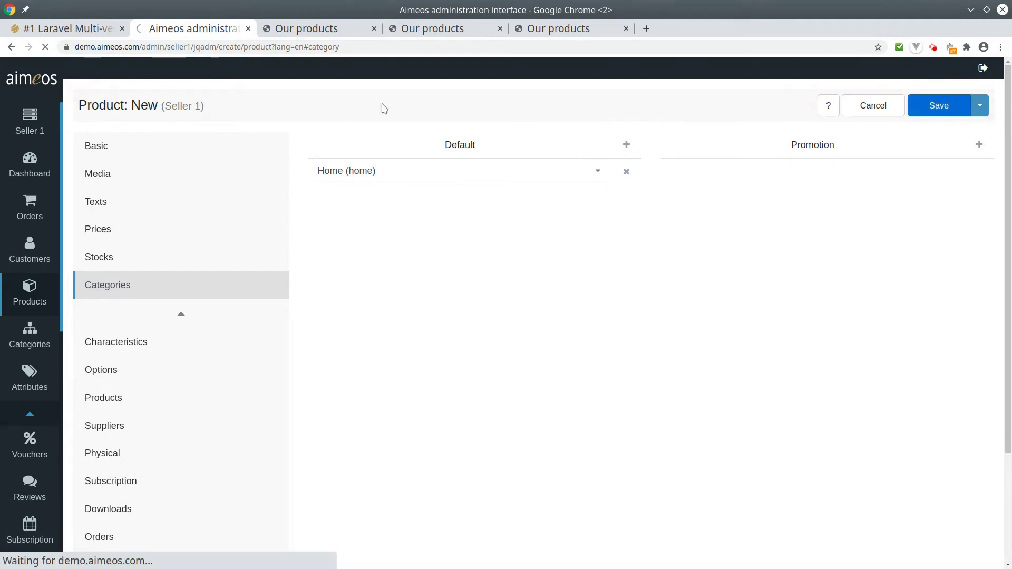
{"action": "left_click", "coordinate": [310, 31]}
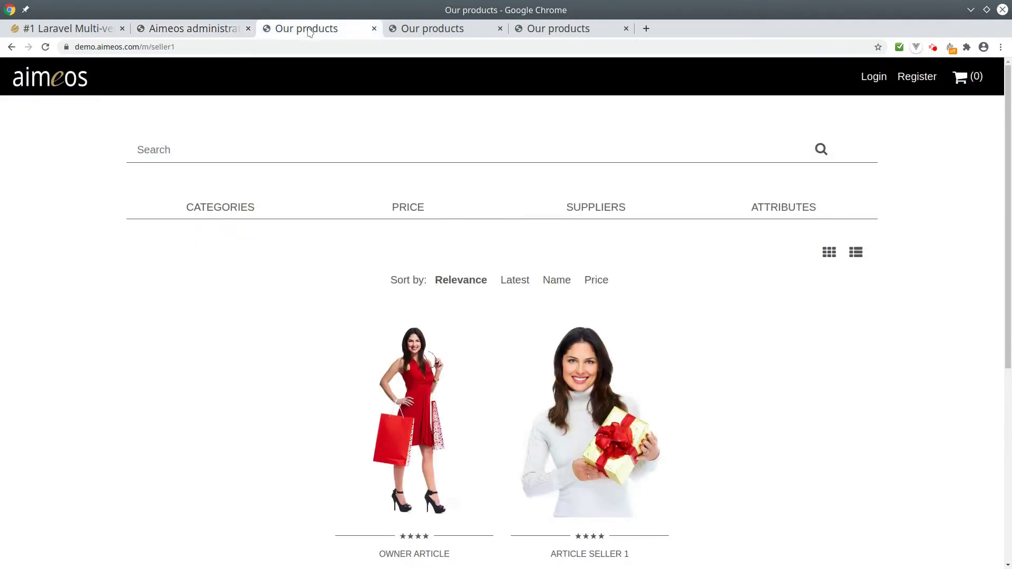
{"action": "key", "text": "F5"}
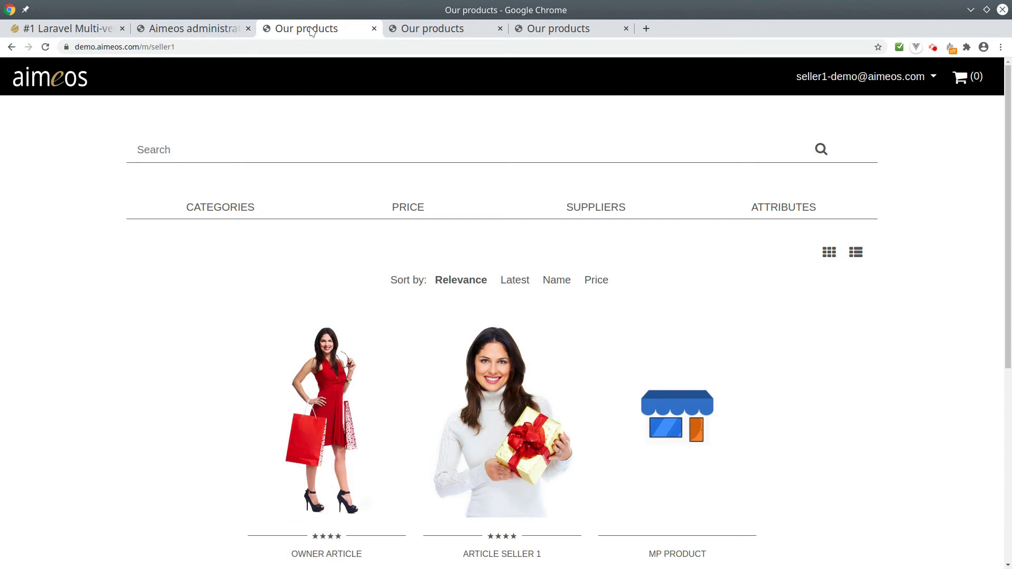
Step: Check the marketplace and Seller 2 storefronts, then return to the admin product
{"action": "left_click", "coordinate": [410, 32]}
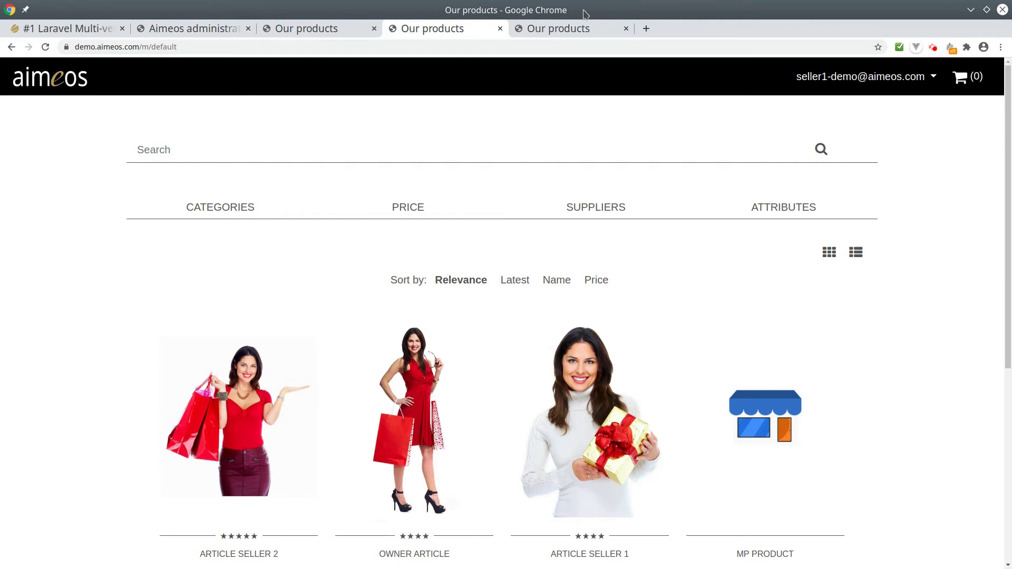
{"action": "left_click", "coordinate": [579, 30]}
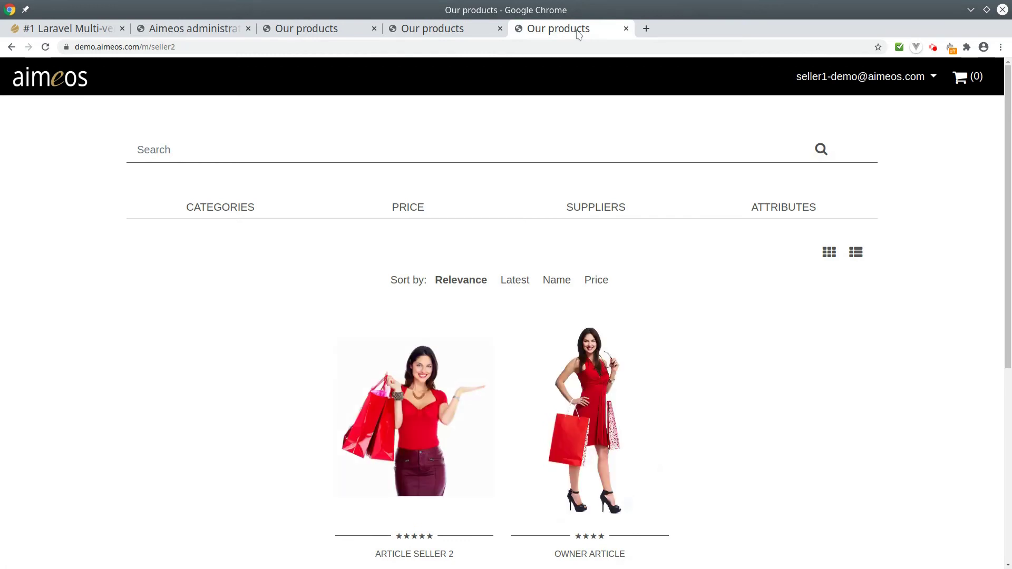
{"action": "key", "text": "ctrl+2"}
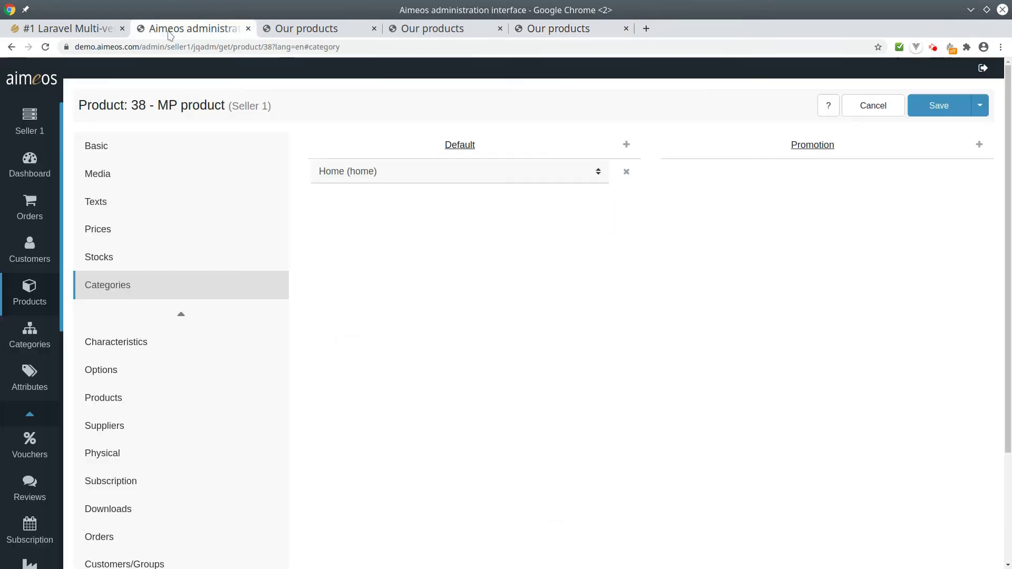
Step: Log out of the seller admin and go to the /admin login page
{"action": "left_click", "coordinate": [982, 70]}
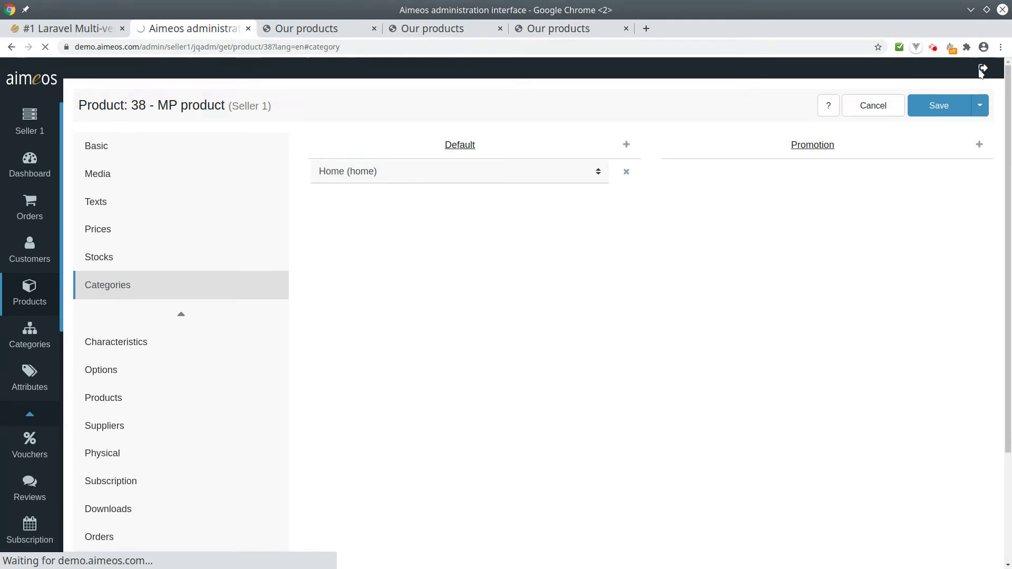
{"action": "left_click", "coordinate": [266, 49]}
{"action": "left_click_drag", "start_coordinate": [262, 44], "coordinate": [167, 47]}
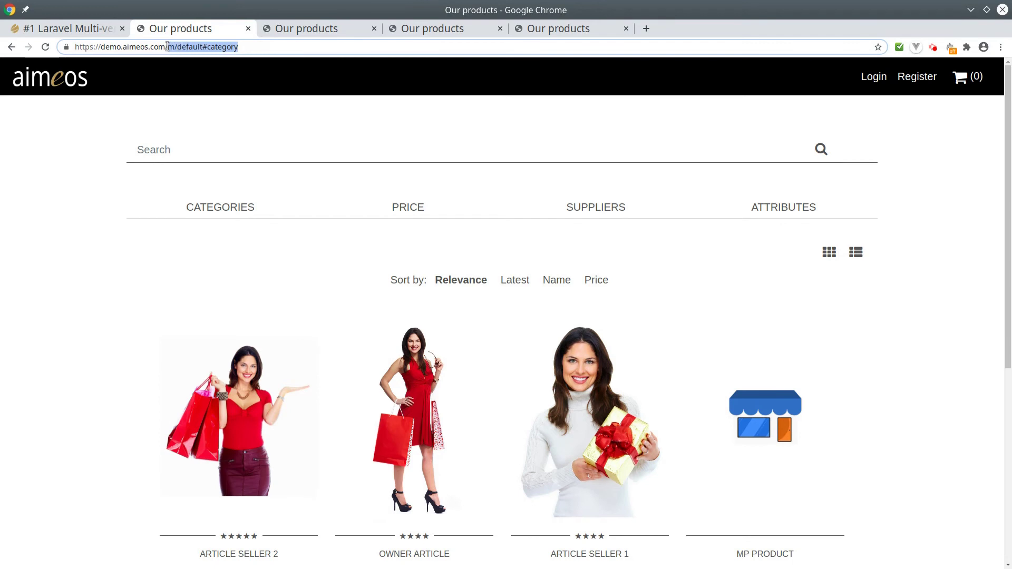
{"action": "type", "text": "admin"}
{"action": "key", "text": "Return"}
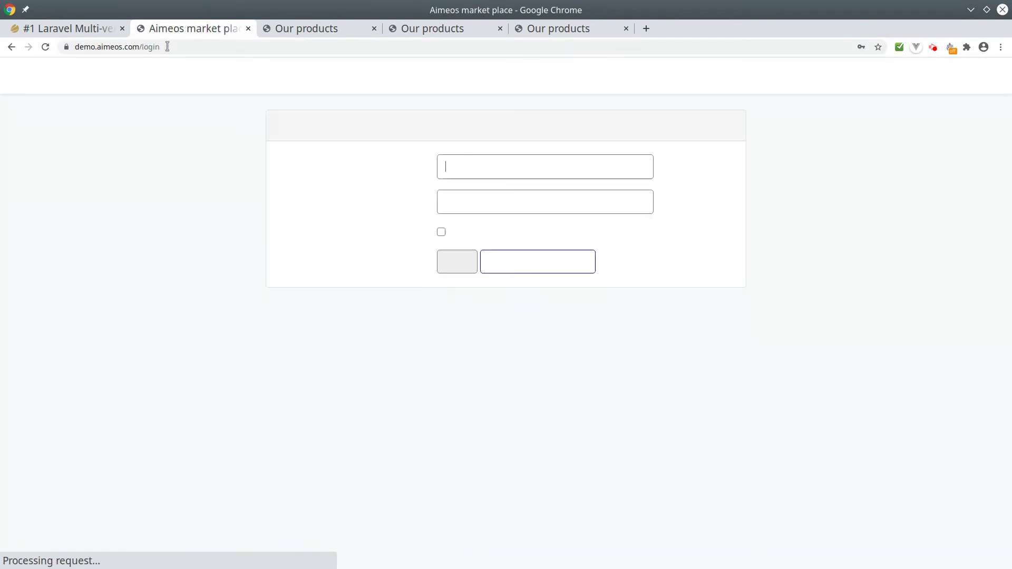
Step: Sign in with the saved site administrator login
{"action": "left_click", "coordinate": [512, 170]}
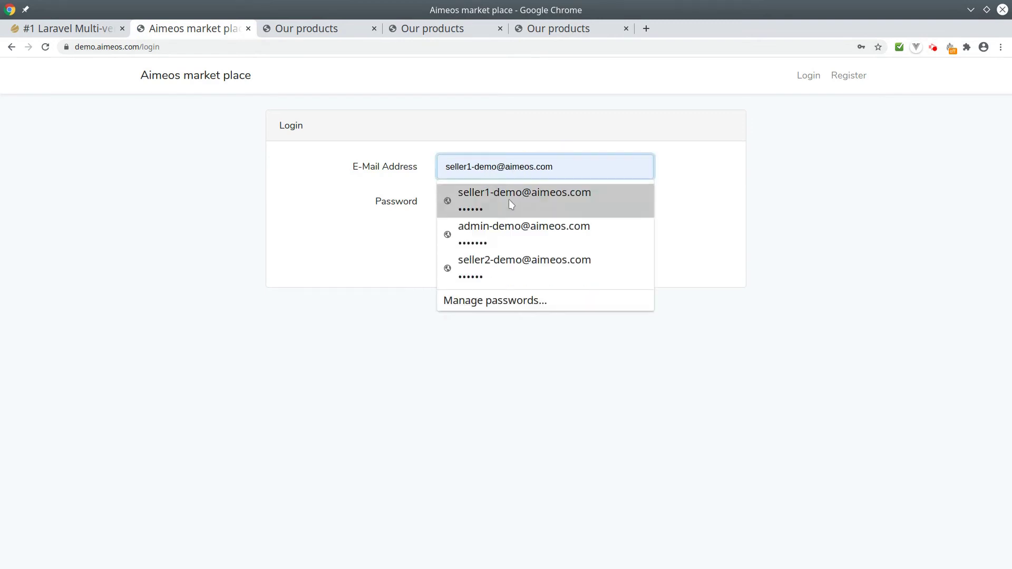
{"action": "left_click", "coordinate": [509, 228]}
{"action": "left_click", "coordinate": [456, 265]}
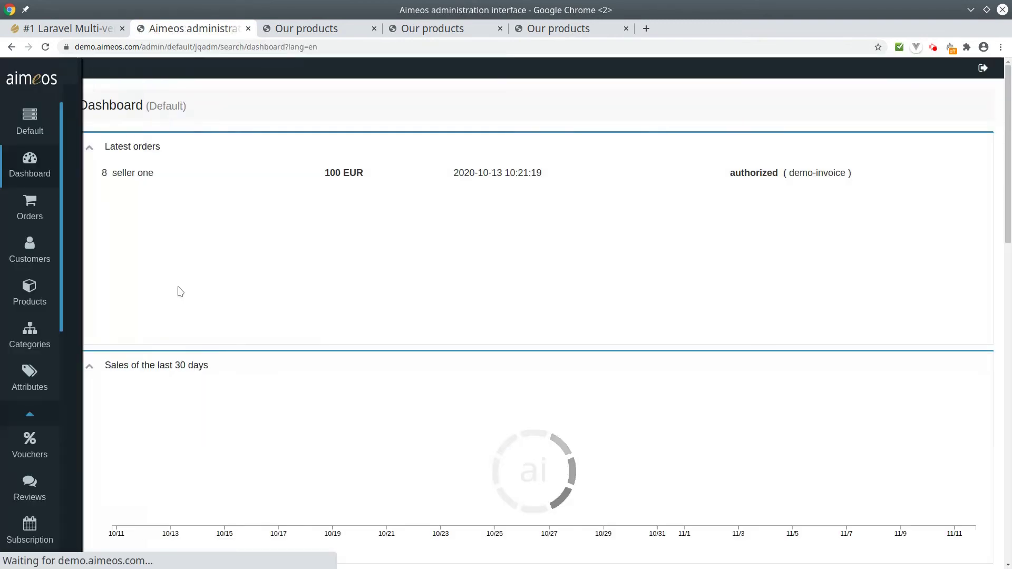
Step: Open MP product (ID 38) from the Default site's product list, then return to aimeos.org
{"action": "left_click", "coordinate": [29, 294]}
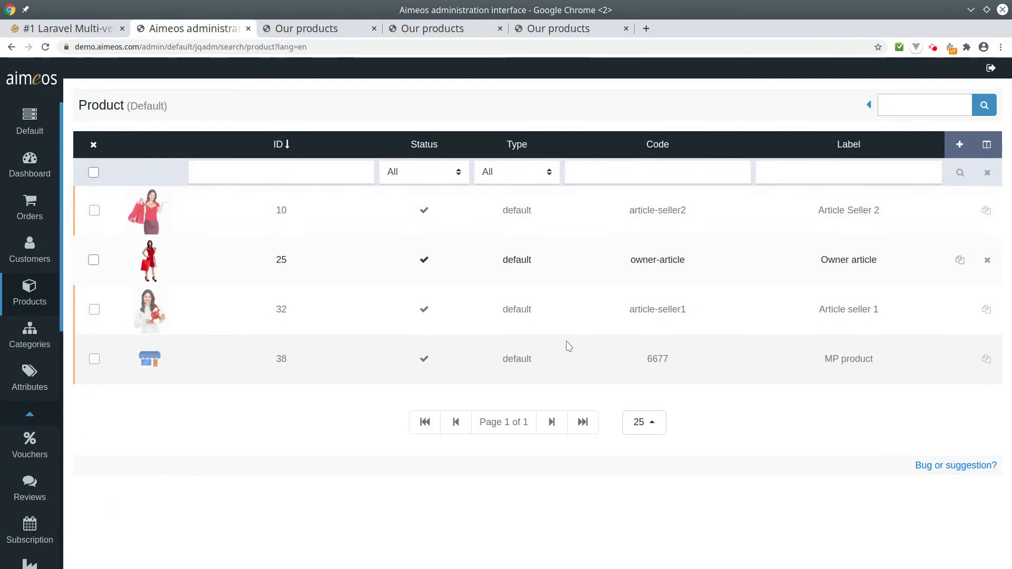
{"action": "left_click", "coordinate": [523, 365]}
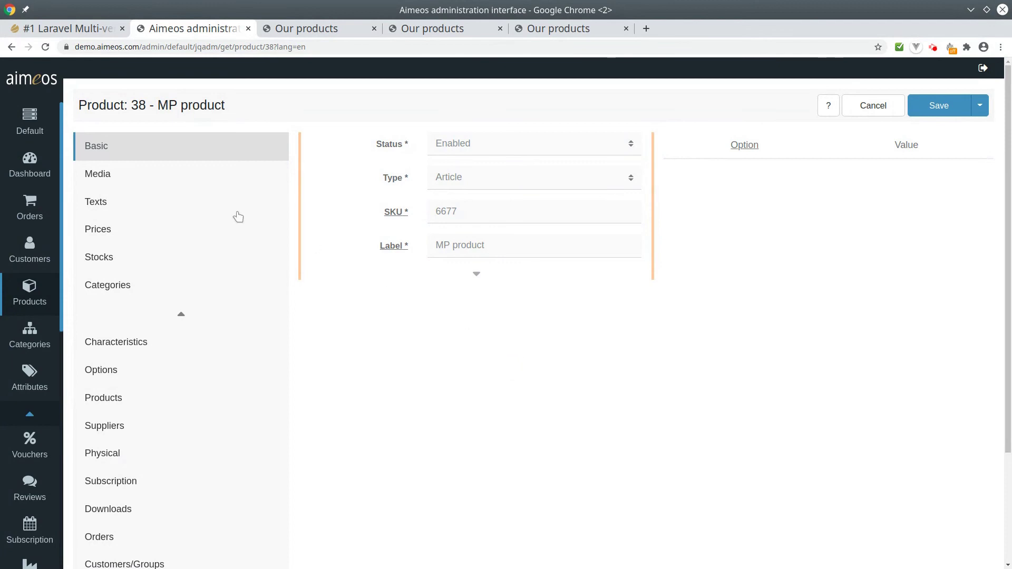
{"action": "left_click", "coordinate": [35, 130]}
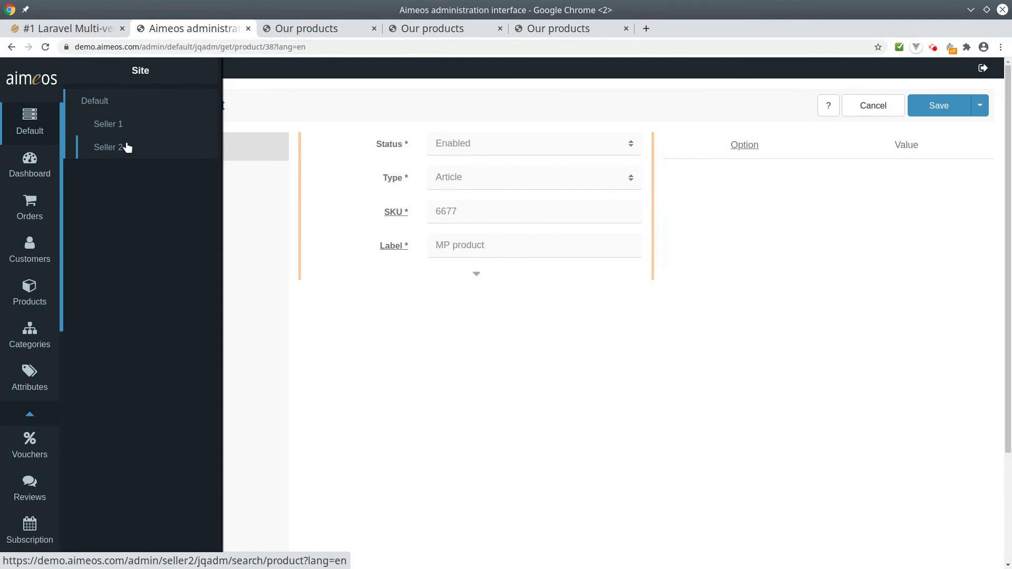
{"action": "left_click", "coordinate": [43, 29]}
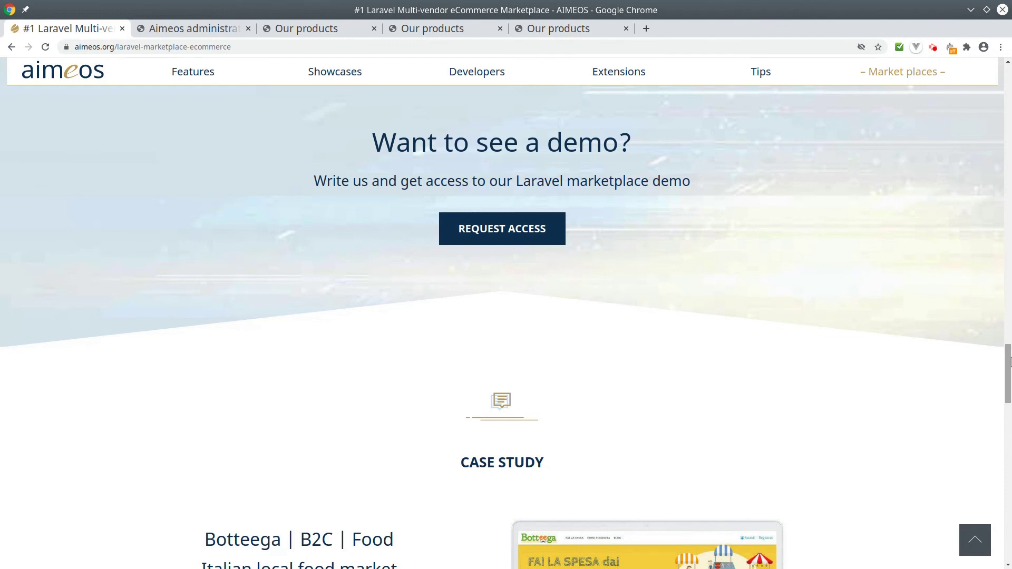
Step: Scroll up the aimeos.org marketplace page to the vendor Highlights section
{"action": "left_click_drag", "start_coordinate": [1007, 363], "coordinate": [1009, 198]}
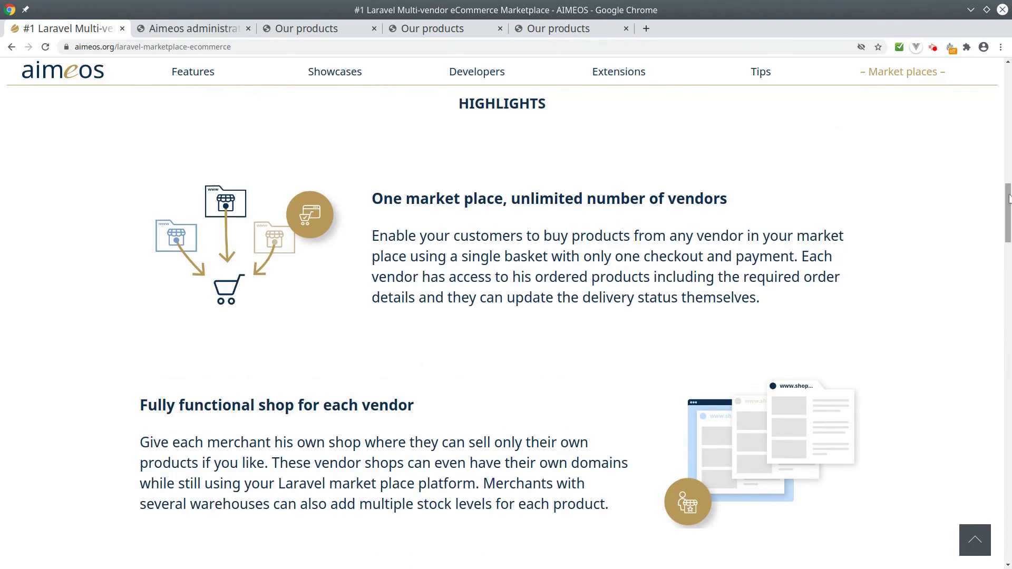